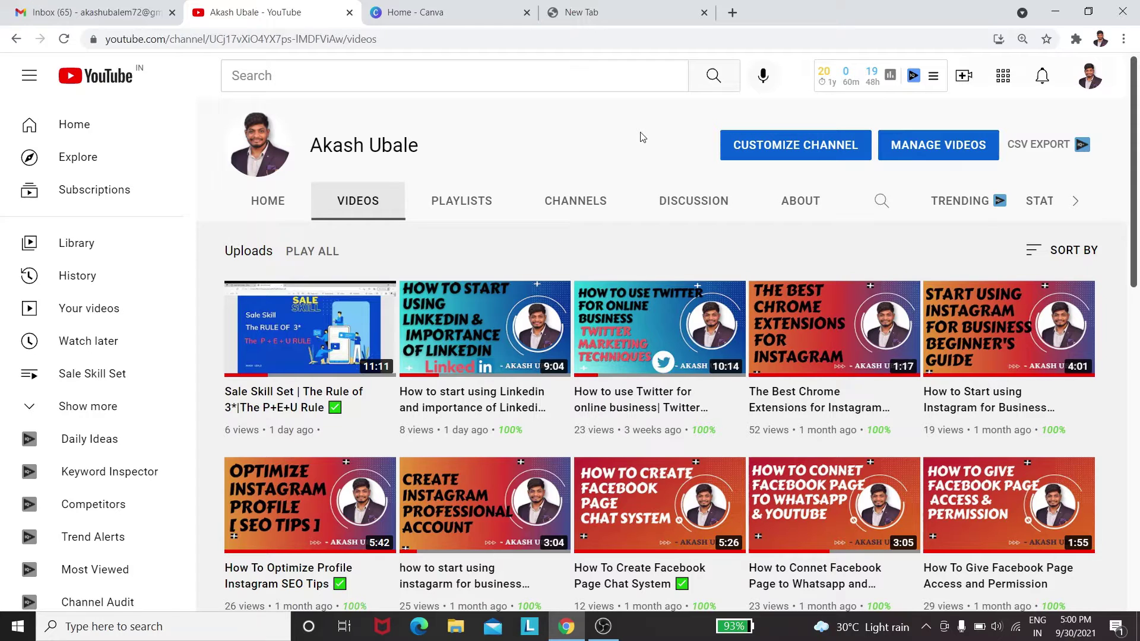
Switch to the 'Home - Canva' browser tab to show the Canva home dashboard
{"action": "left_click", "coordinate": [447, 12]}
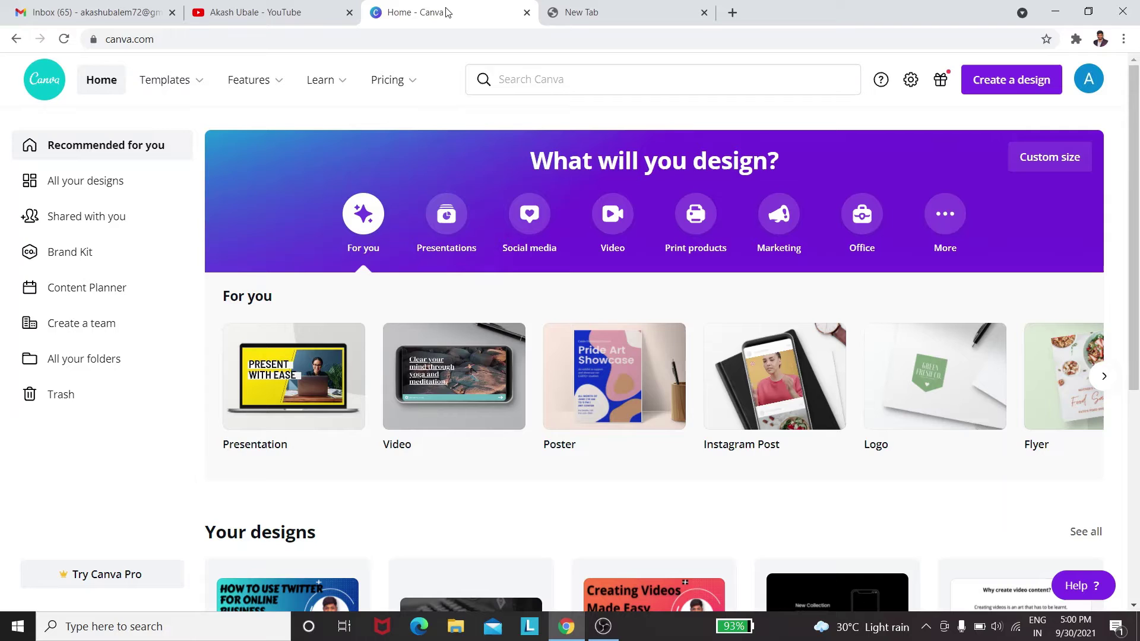